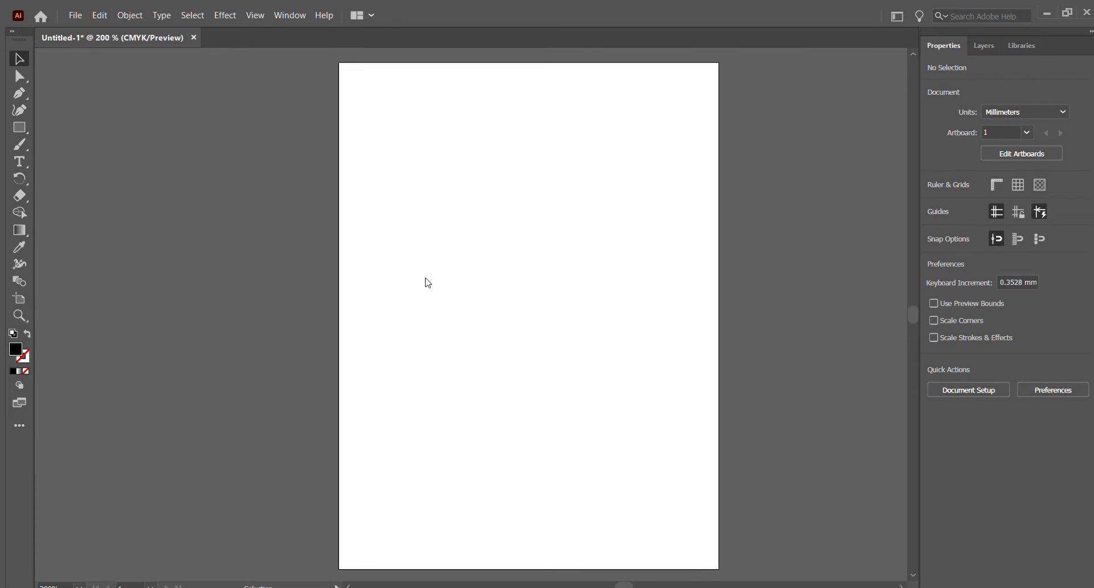
- Copy the Batman logo image from Batman-Logo-2.png into the Untitled-1 document
left_click(426, 323)
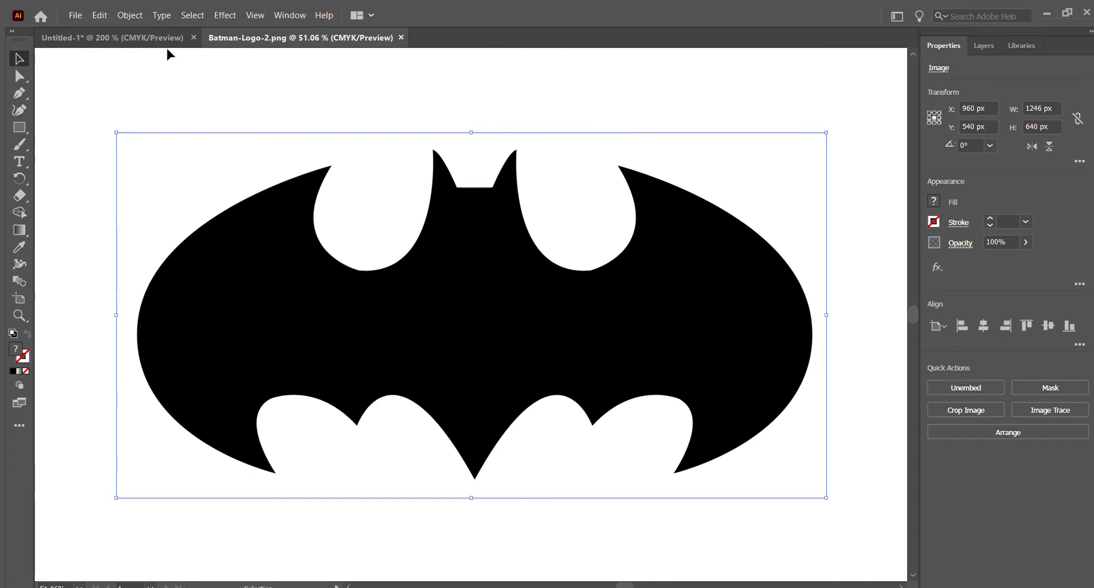
left_click(141, 27)
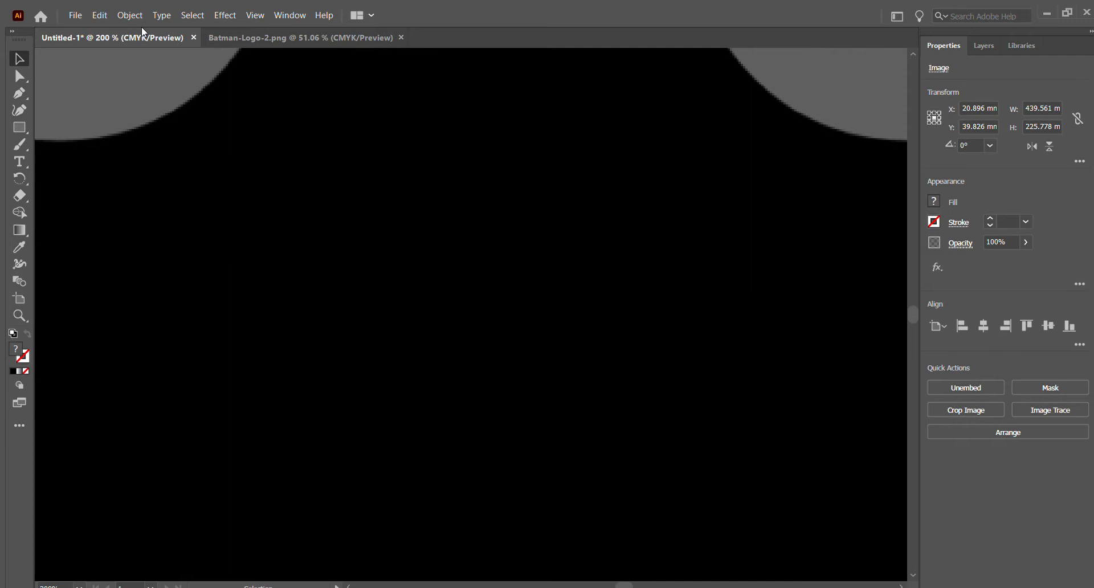
key("ctrl+minus")
key("ctrl+minus")
key("ctrl+minus")
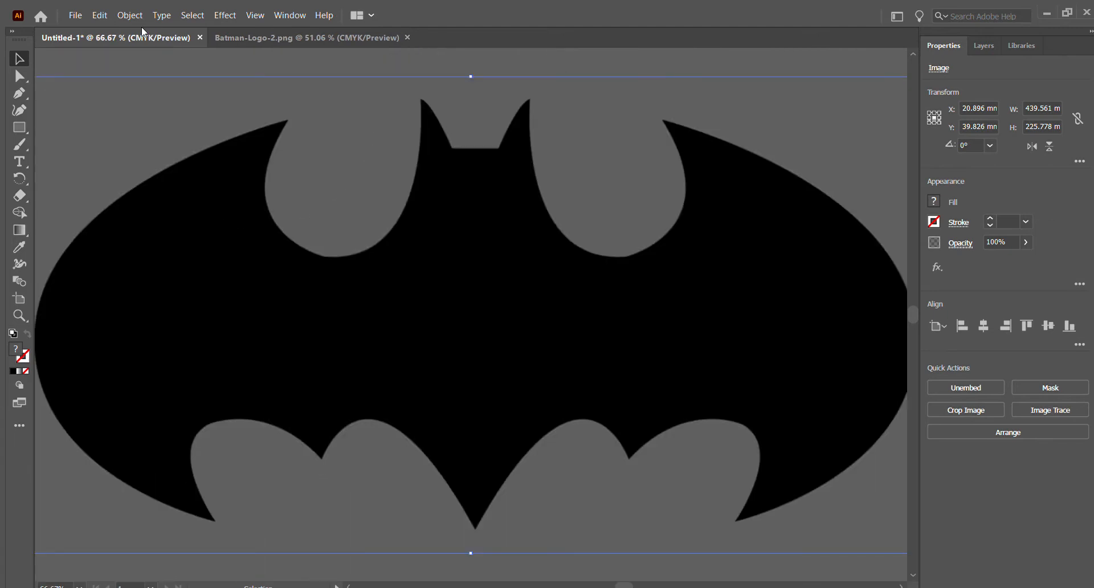
key("ctrl+minus")
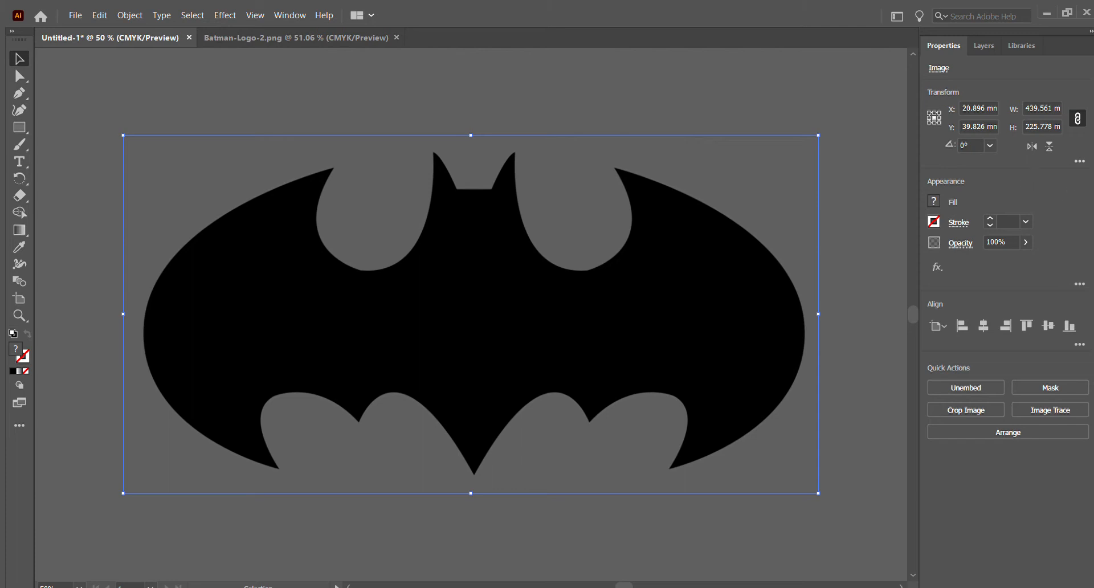
- Scale the logo image proportionally to a width of 30 mm
key("Return")
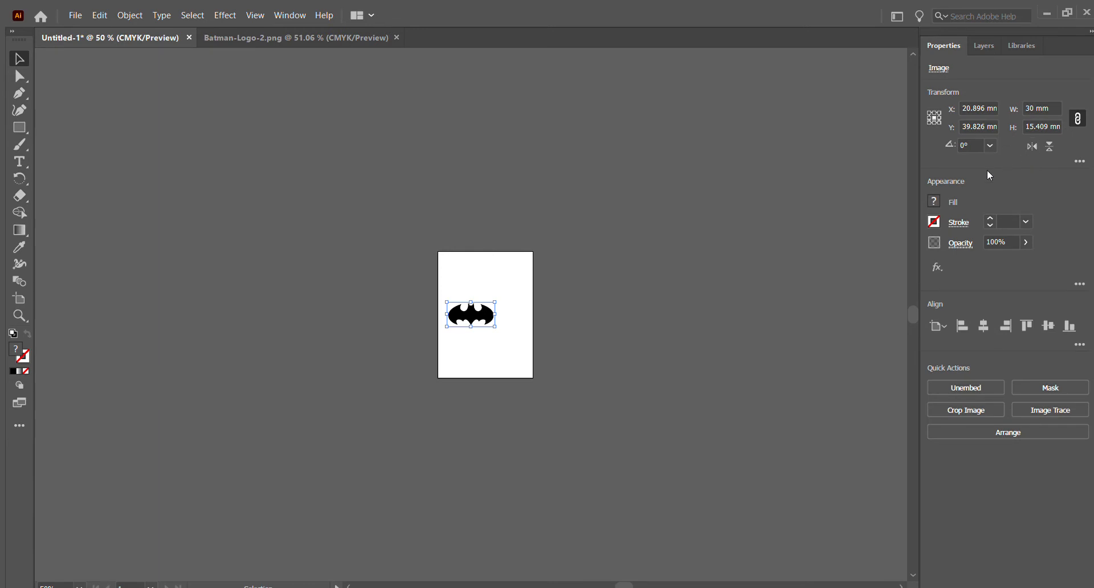
key("ctrl+plus")
key("ctrl+plus")
key("ctrl+plus")
key("ctrl+plus")
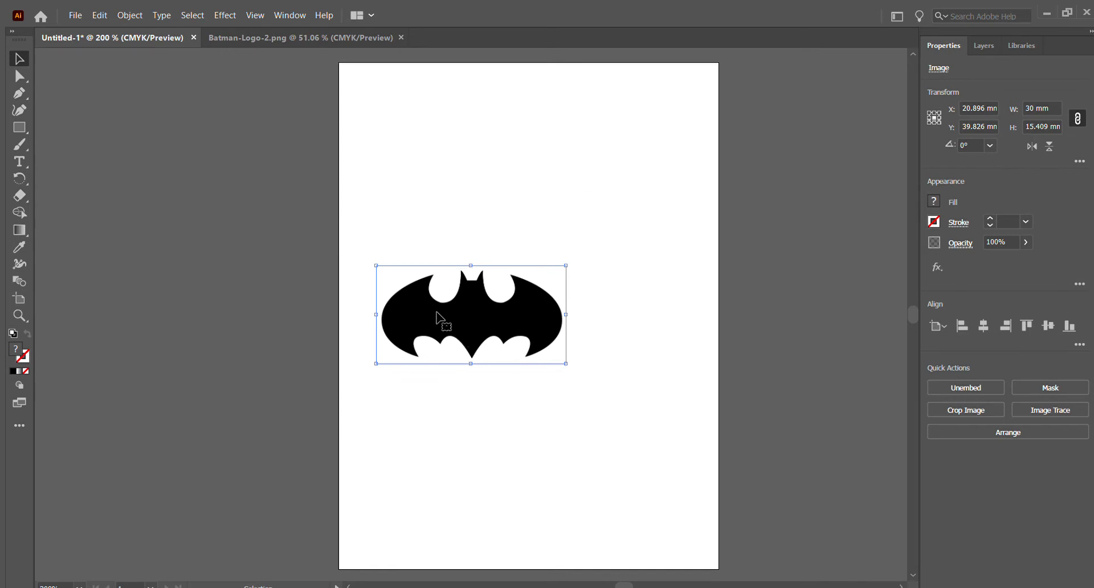
- Move the logo to the middle of the artboard's lower half and convert it to paths with a default Image Trace
left_click_drag(439, 317, 501, 375)
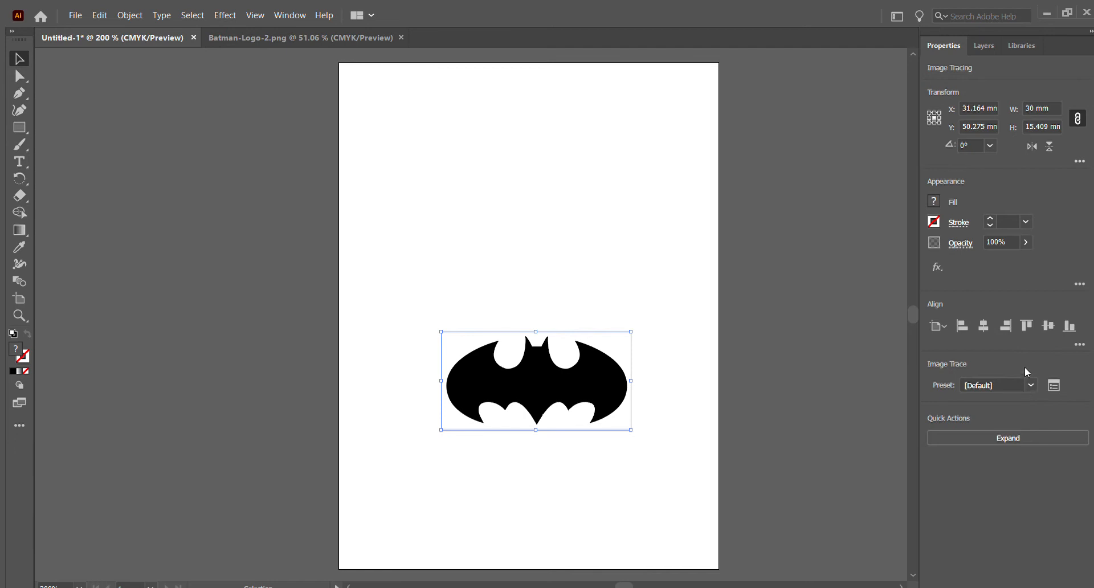
left_click(1014, 438)
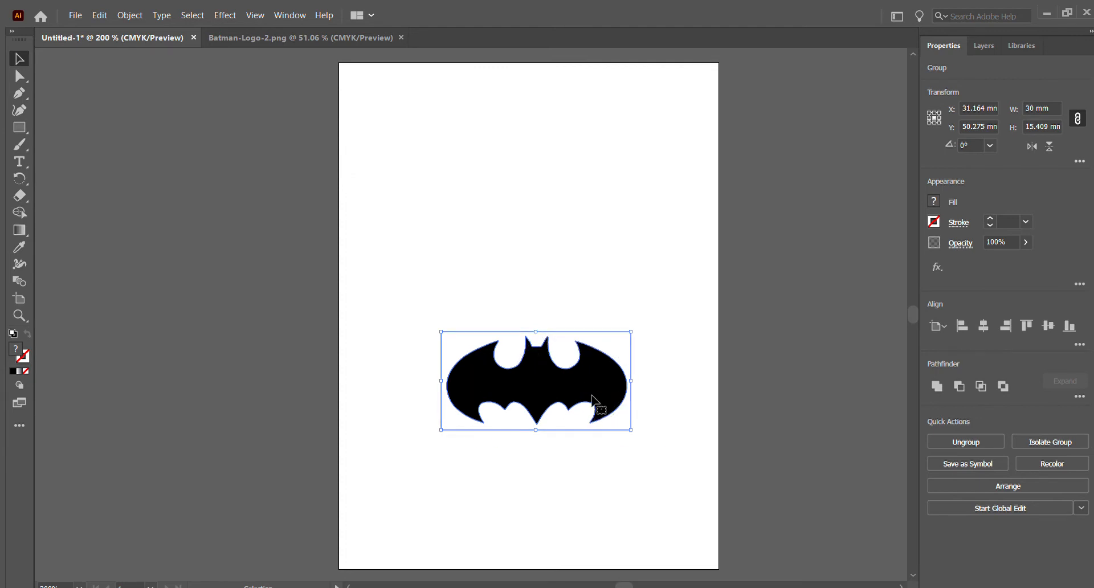
left_click(657, 295)
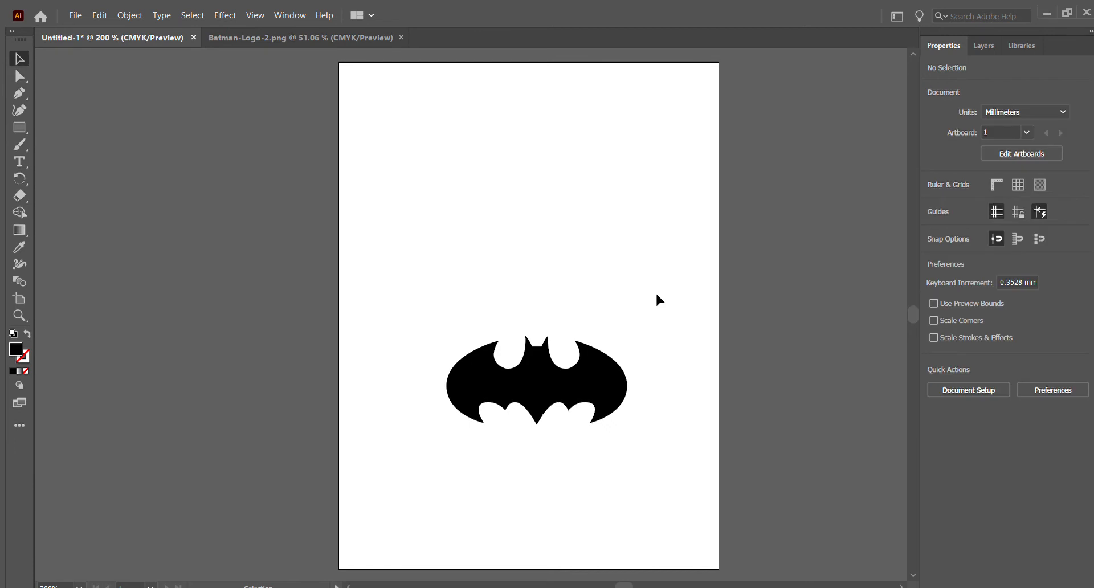
- Remove the traced logo's fill and give it a black 0.25 pt stroke
left_click(597, 365)
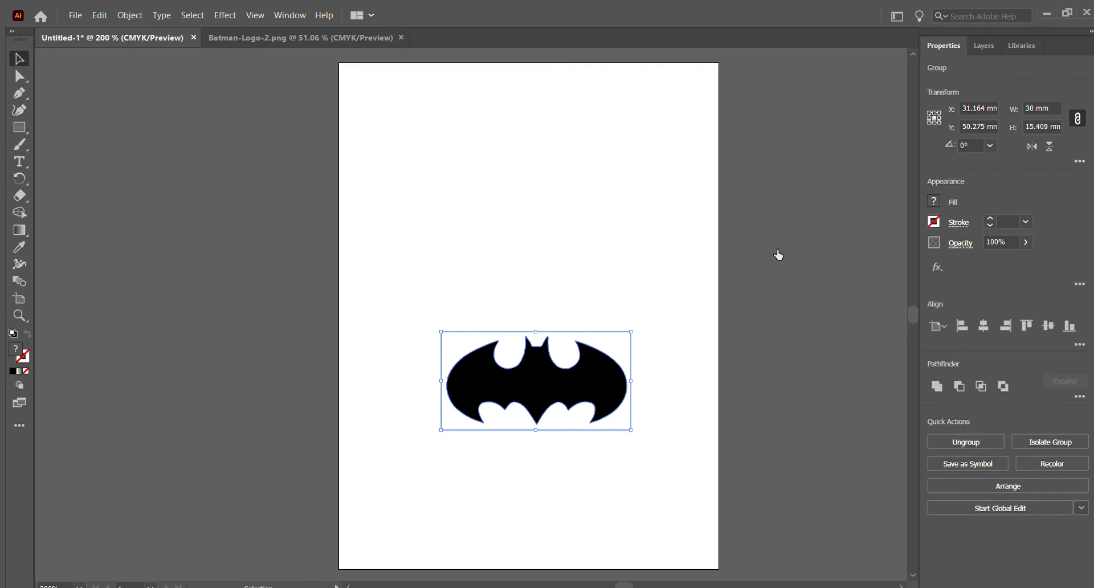
key("slash")
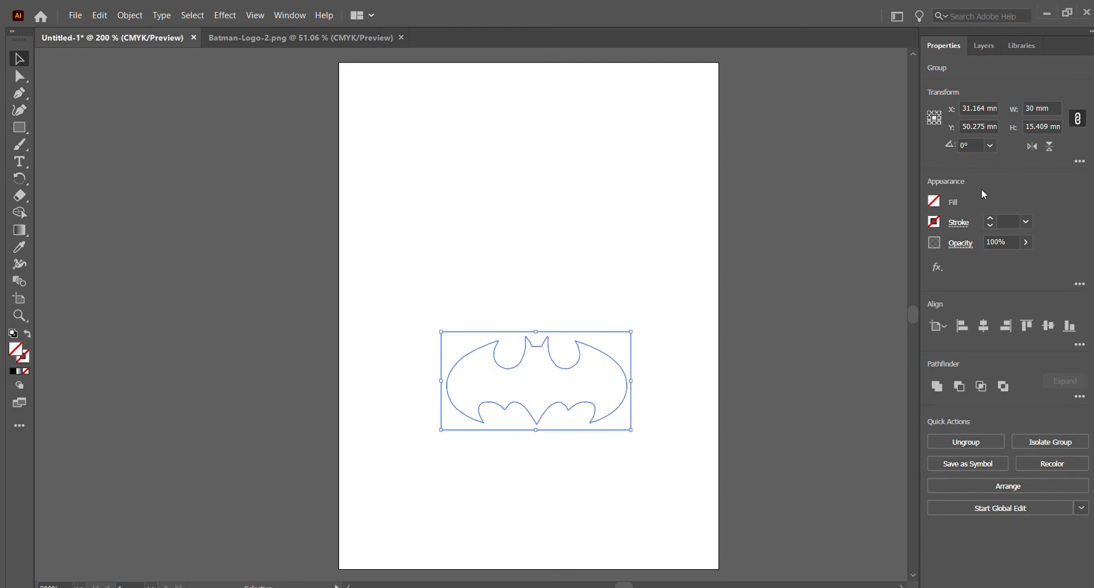
left_click(808, 272)
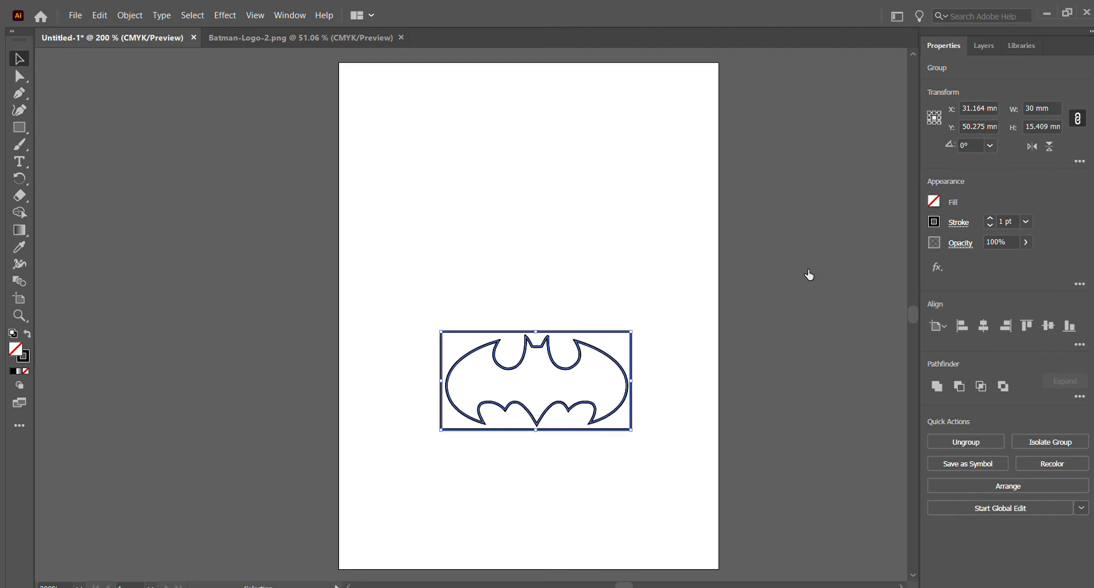
left_click(1042, 232)
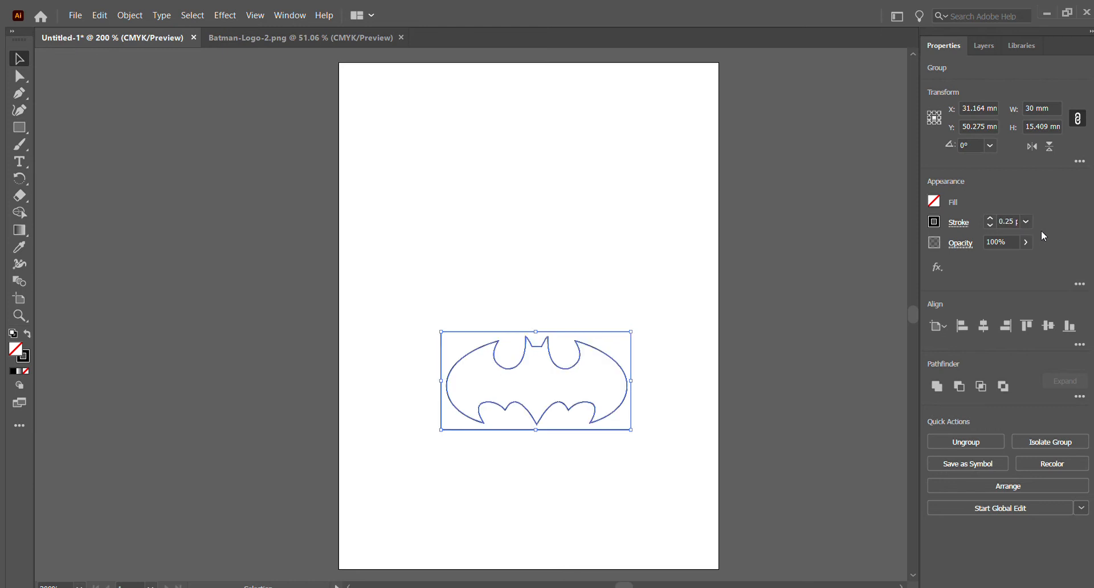
left_click(615, 284)
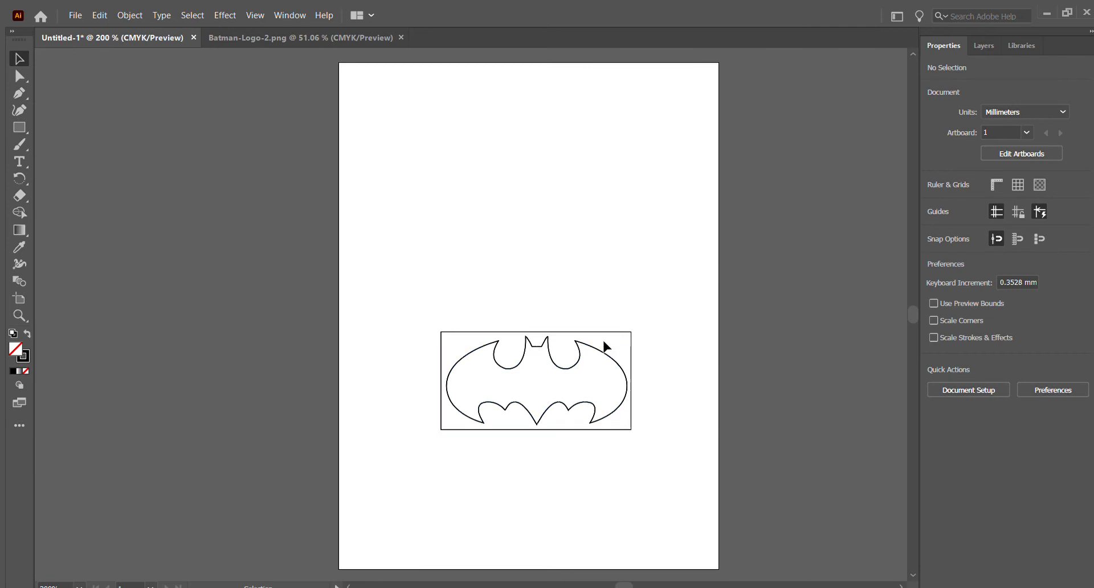
- Ungroup the traced logo and delete the rectangular outline surrounding the bat shape
scroll(577, 359, "down", 1)
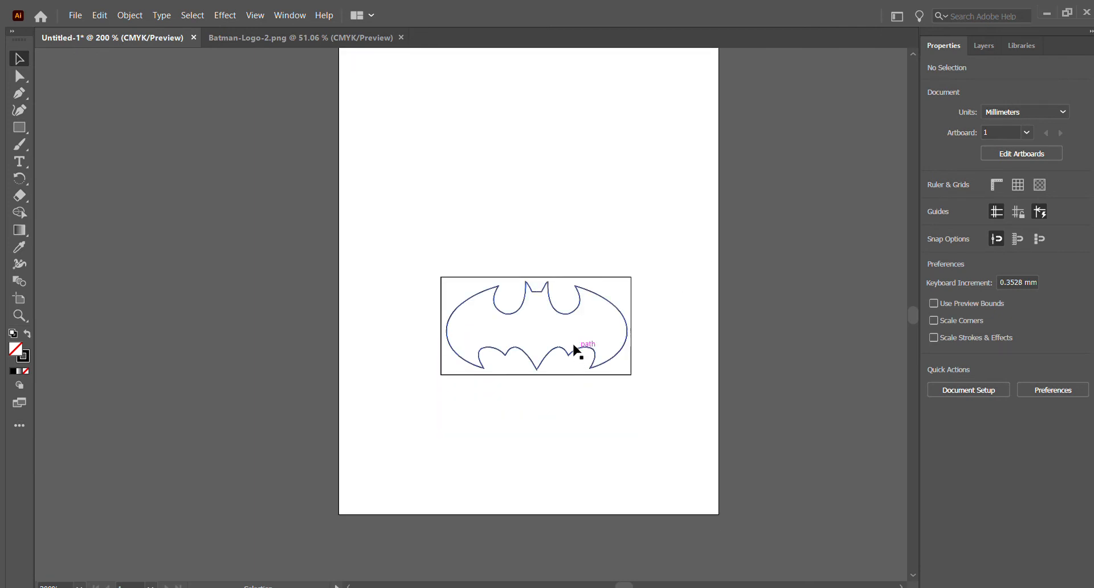
left_click(571, 341)
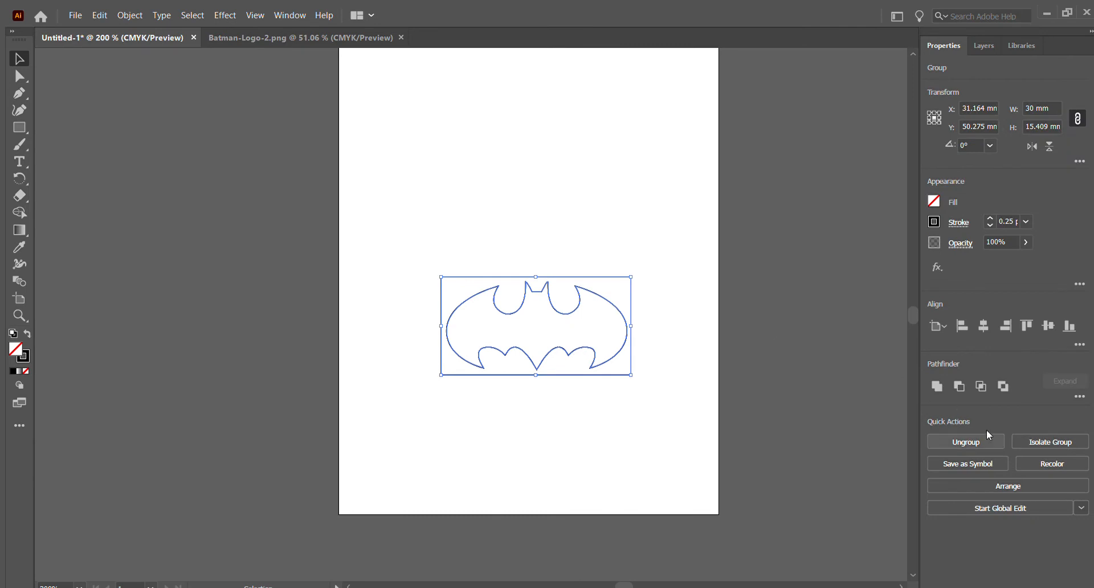
left_click(968, 440)
left_click(634, 249)
left_click(611, 274)
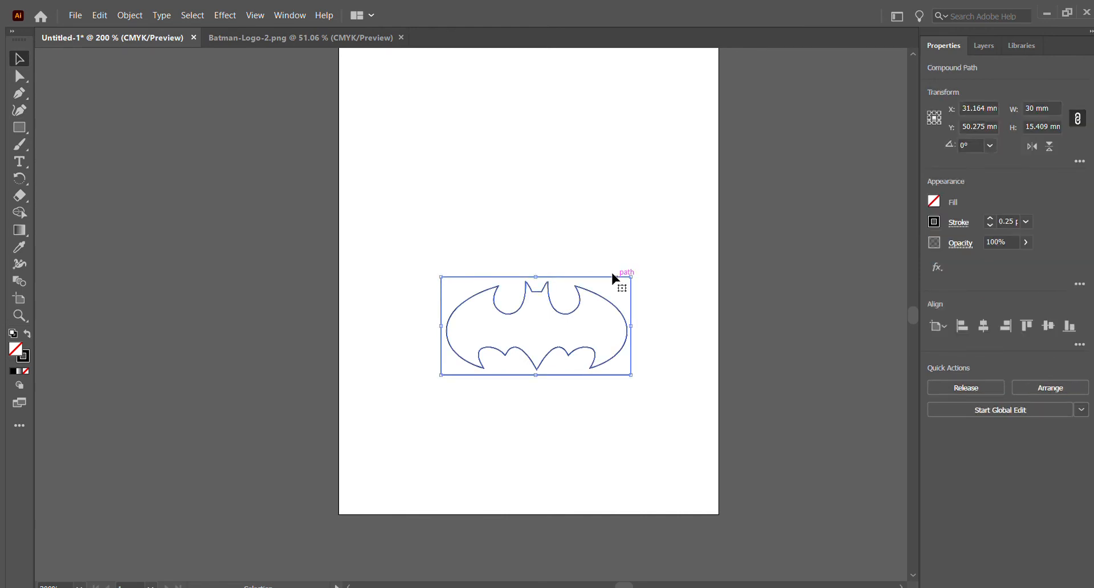
left_click(612, 273)
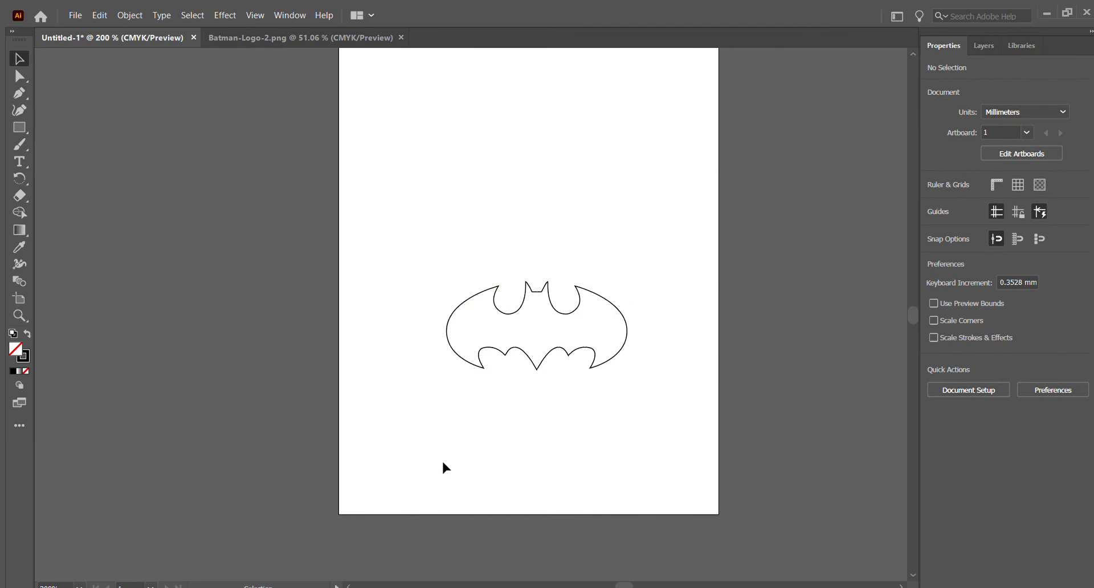
scroll(551, 224, "up", 3)
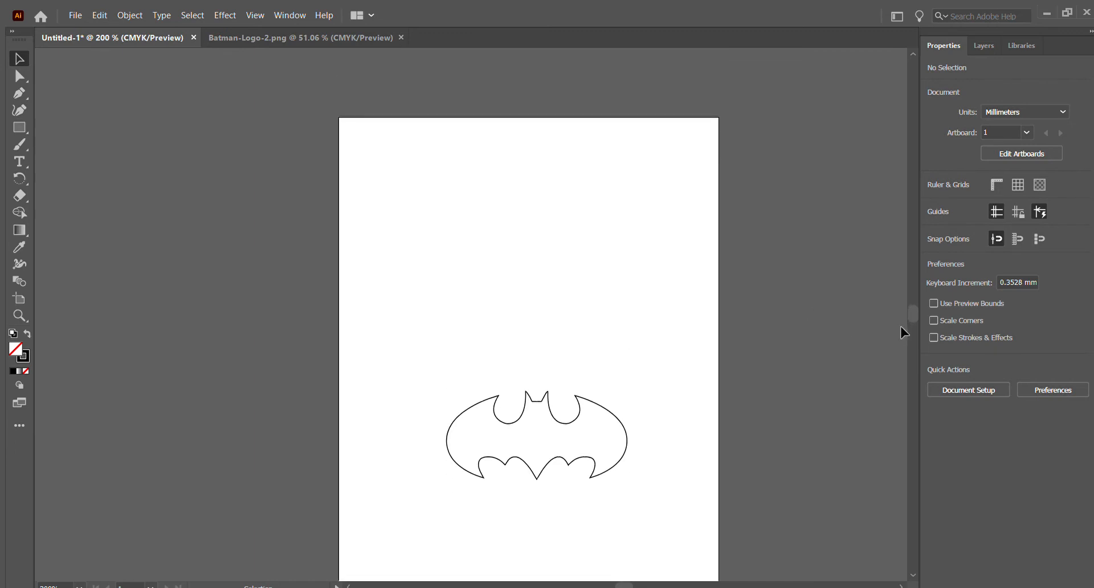
scroll(909, 306, "down", 2)
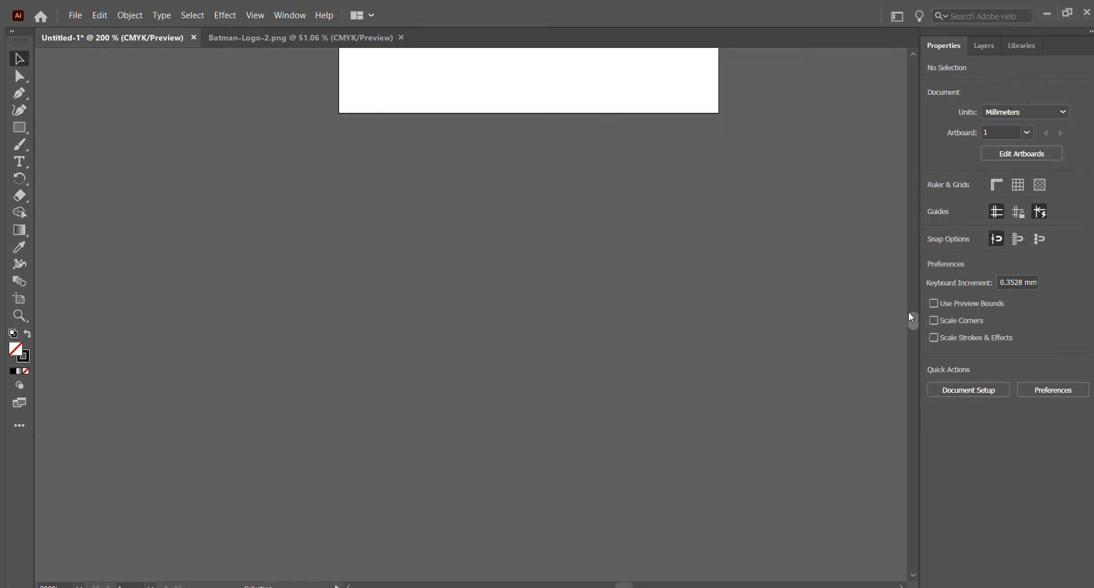
scroll(907, 306, "up", 5)
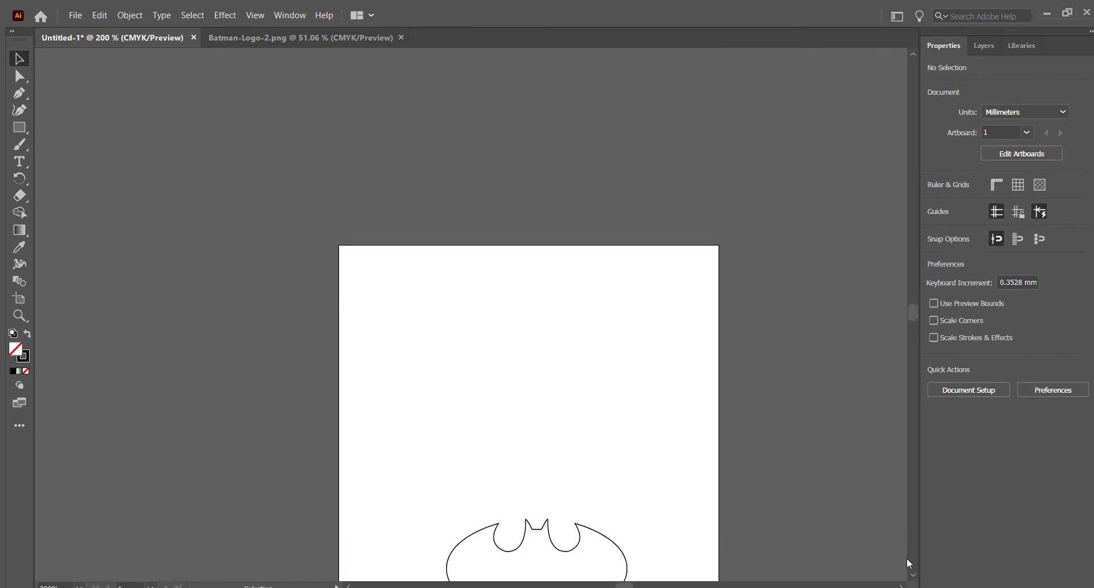
scroll(907, 569, "down", 4)
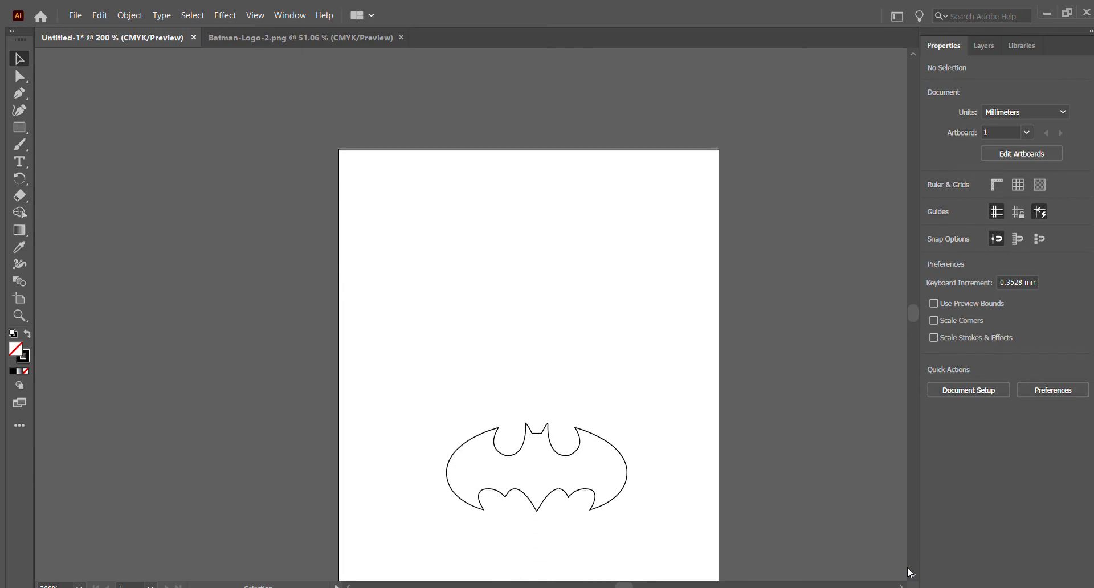
scroll(907, 568, "down", 2)
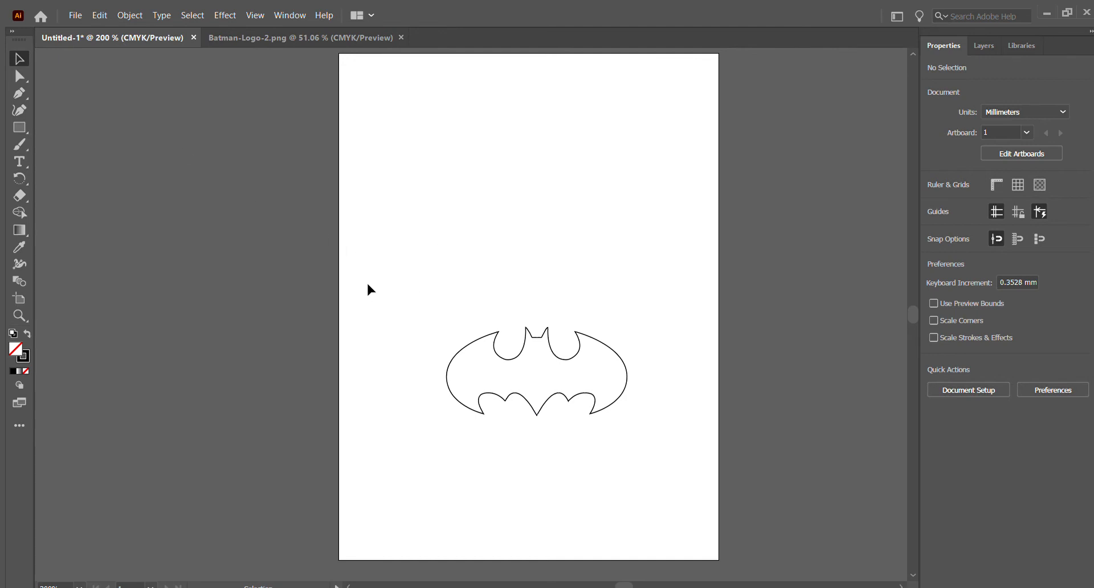
- Add the text BATMAN and place it inside the bat outline, between the wings
left_click(17, 162)
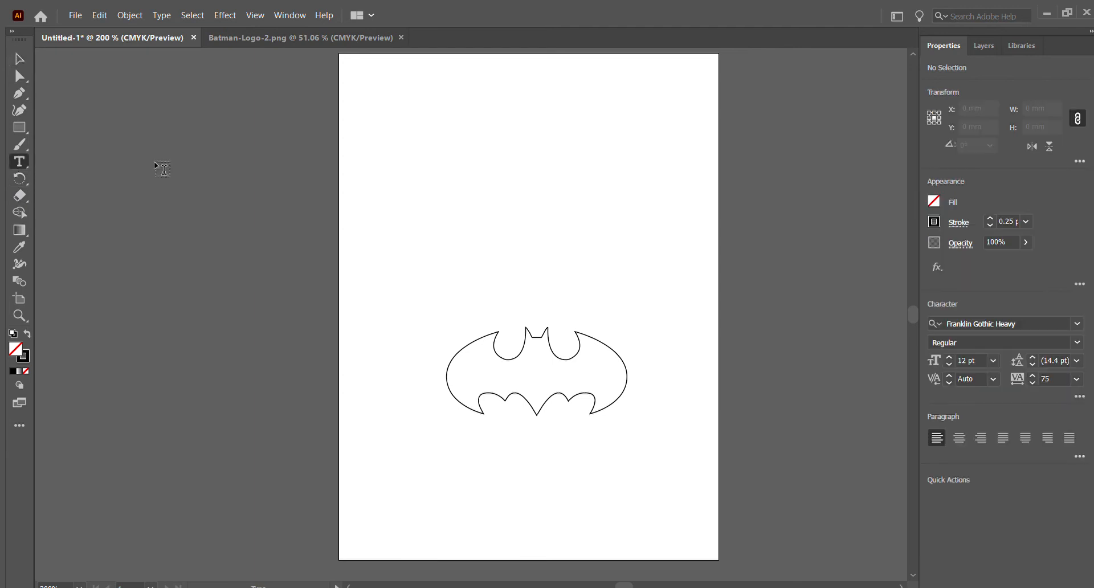
left_click(456, 295)
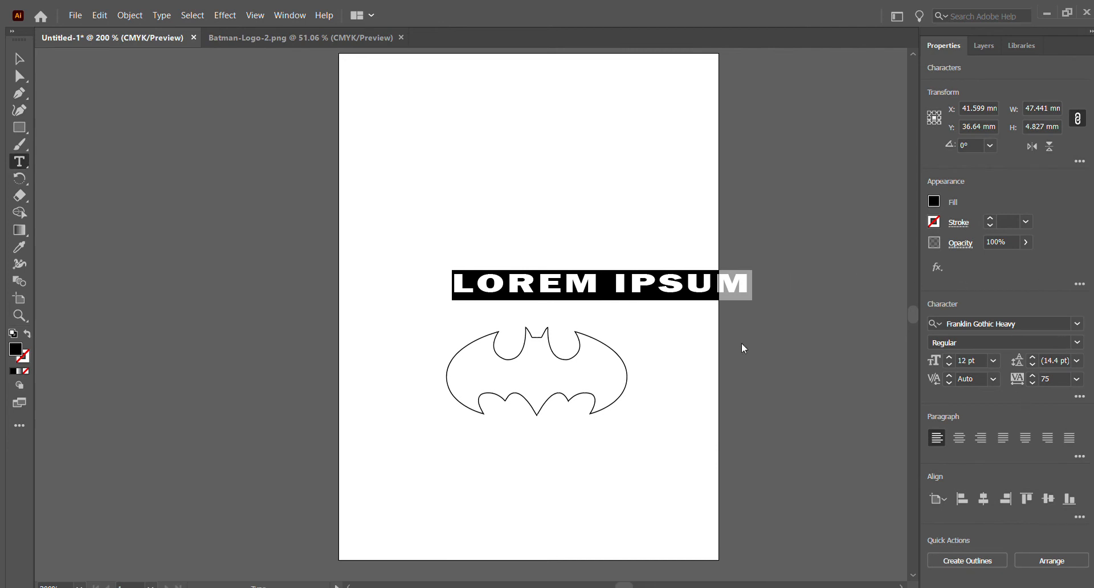
double_click(497, 289)
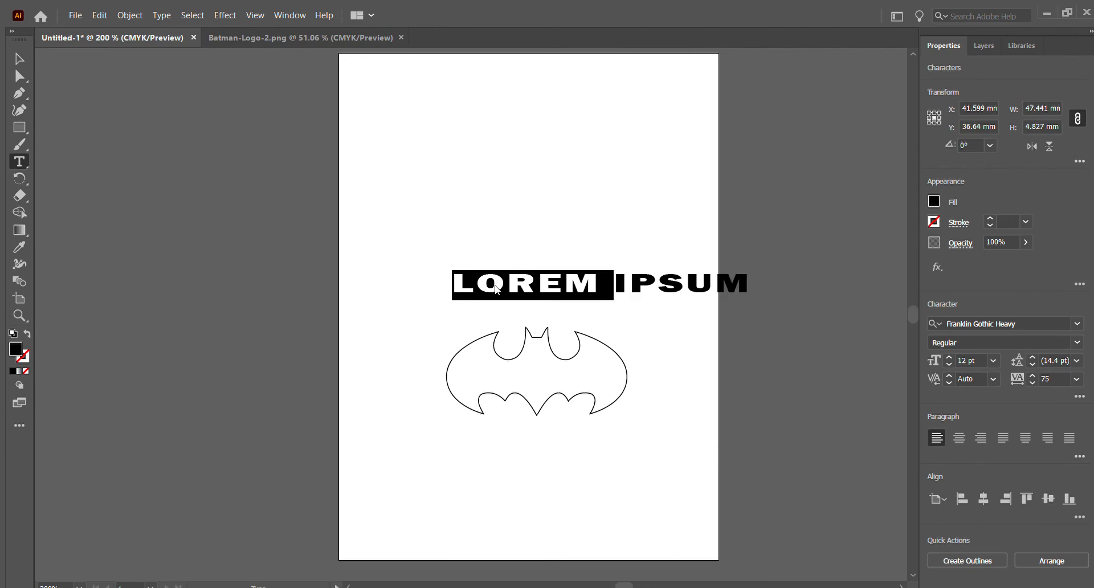
triple_click(497, 290)
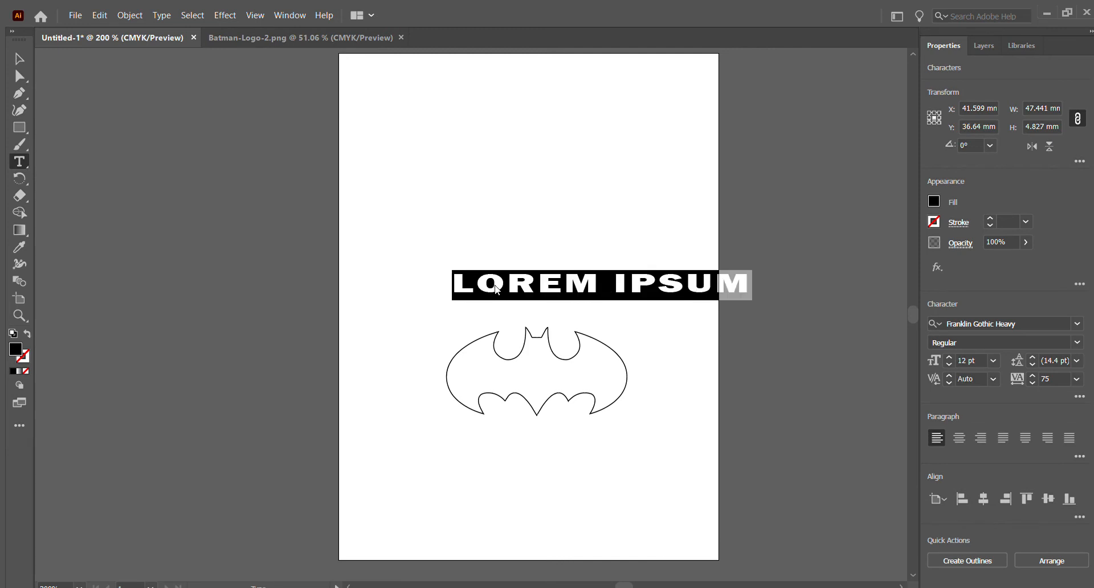
type("BAT")
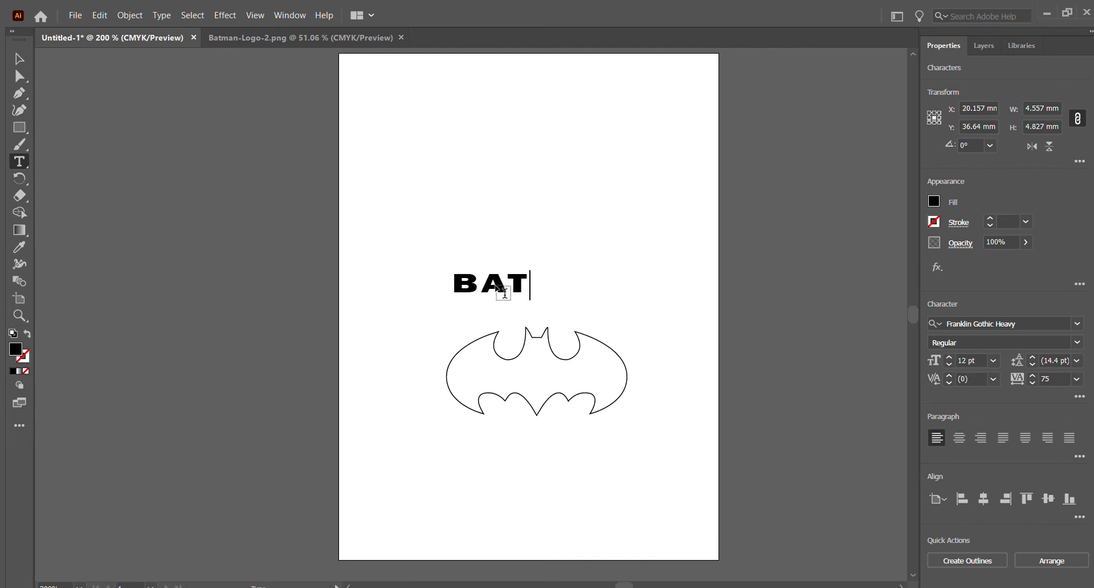
type("MAN")
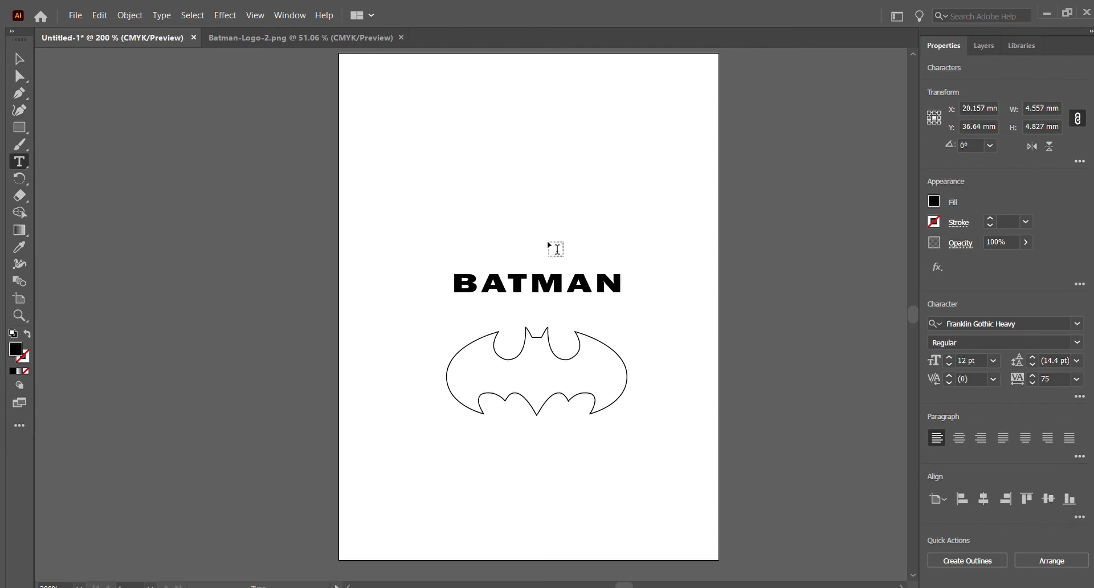
key("ctrl")
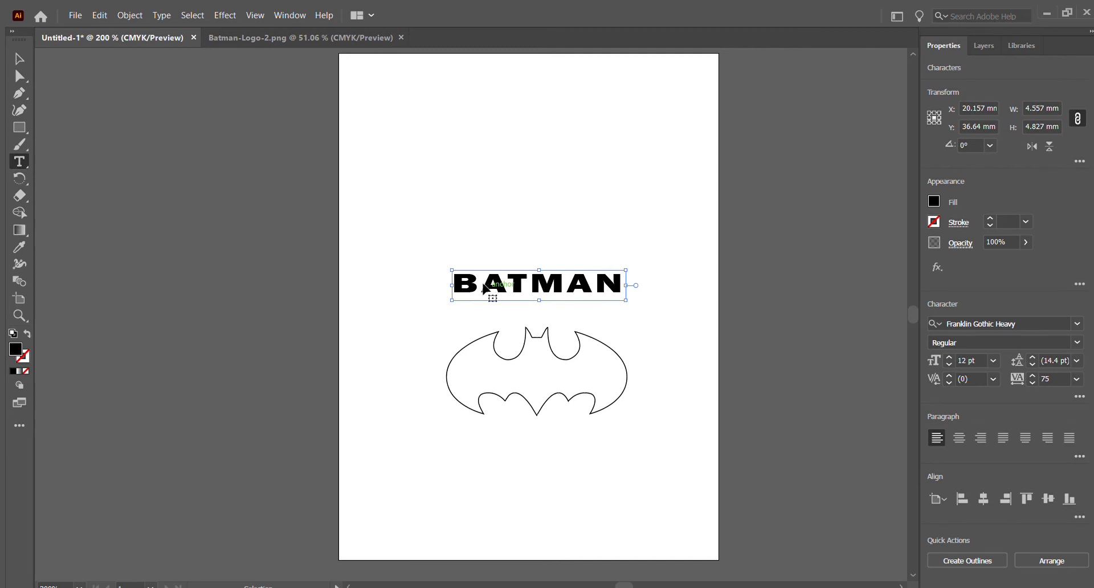
left_click_drag(484, 289, 487, 382)
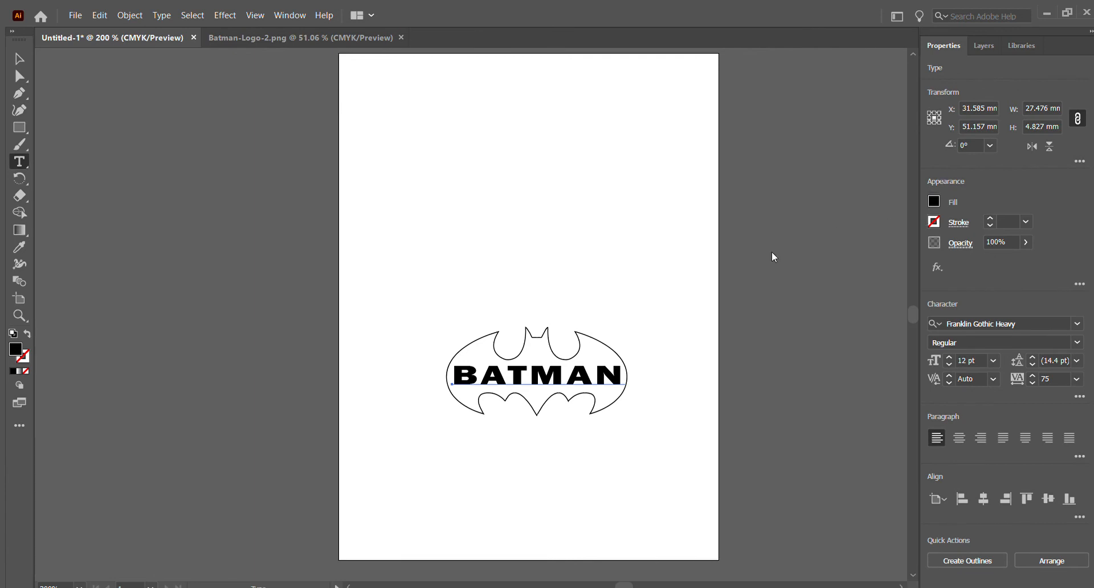
- Remove the fill from the BATMAN text and give it a black 0.25 pt stroke
key("slash")
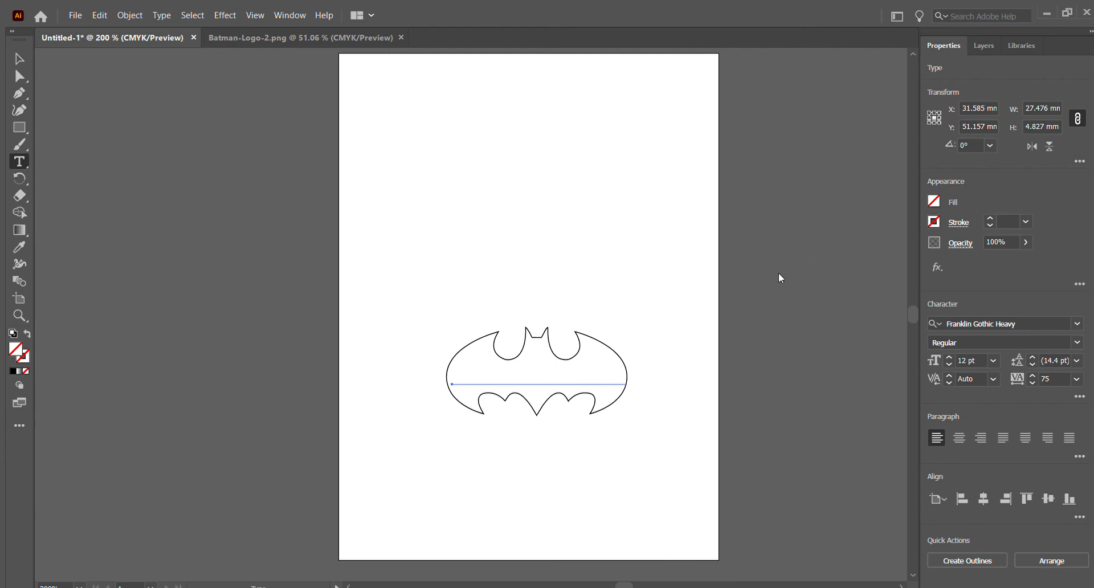
key("shift+x")
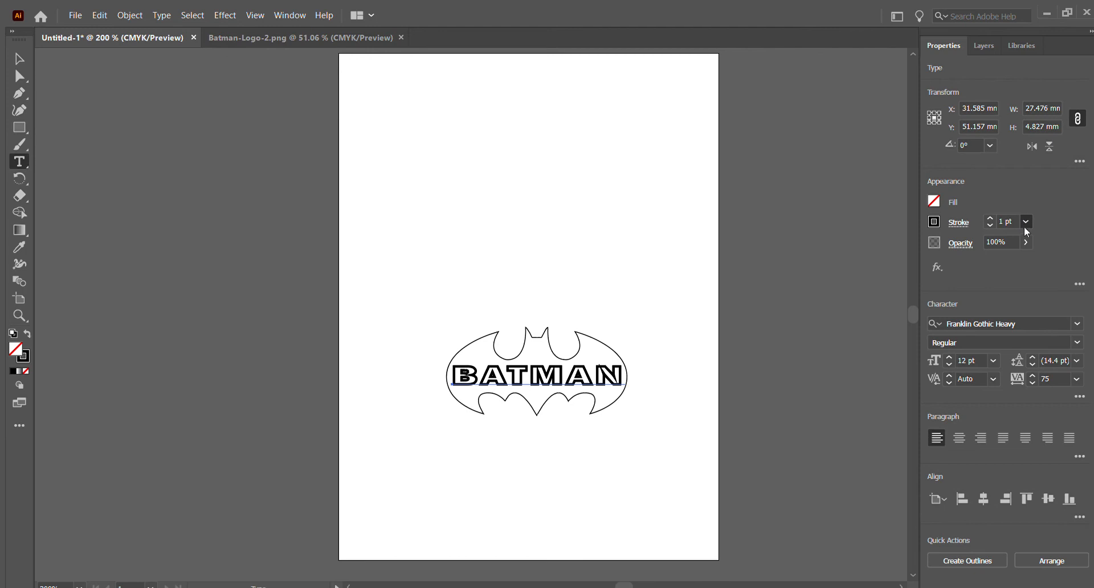
left_click(1038, 231)
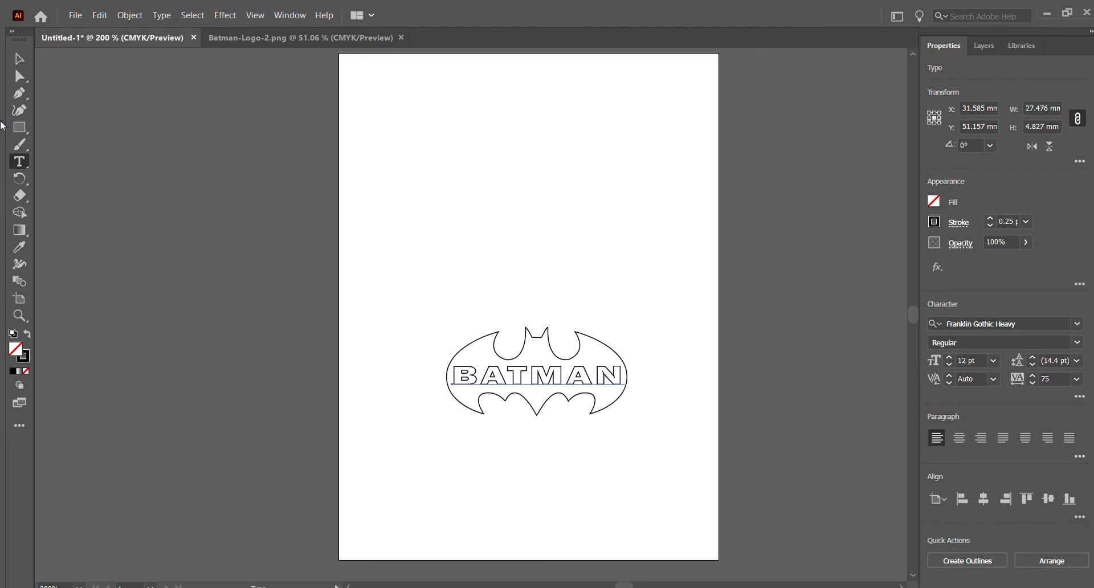
left_click(15, 57)
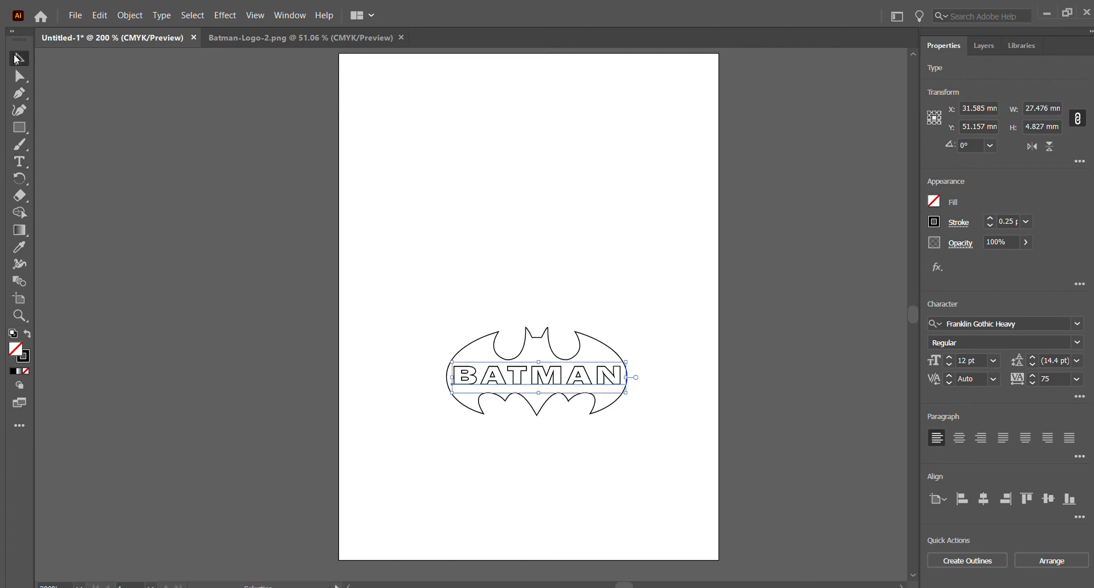
- Check the bat outline and the BATMAN text in outline view, then return to the normal preview
left_click(466, 229)
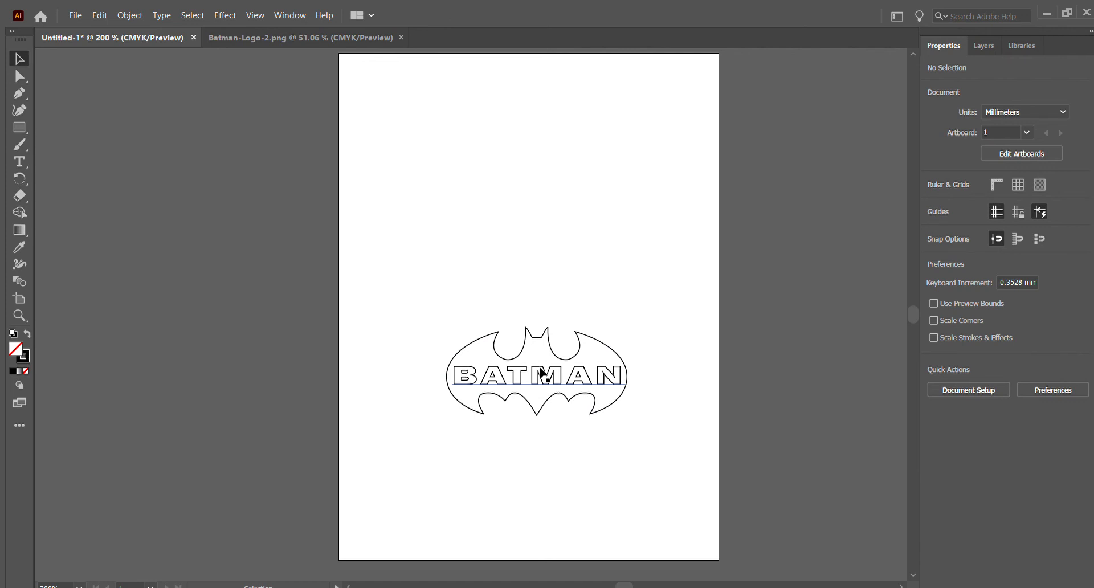
key("ctrl+y")
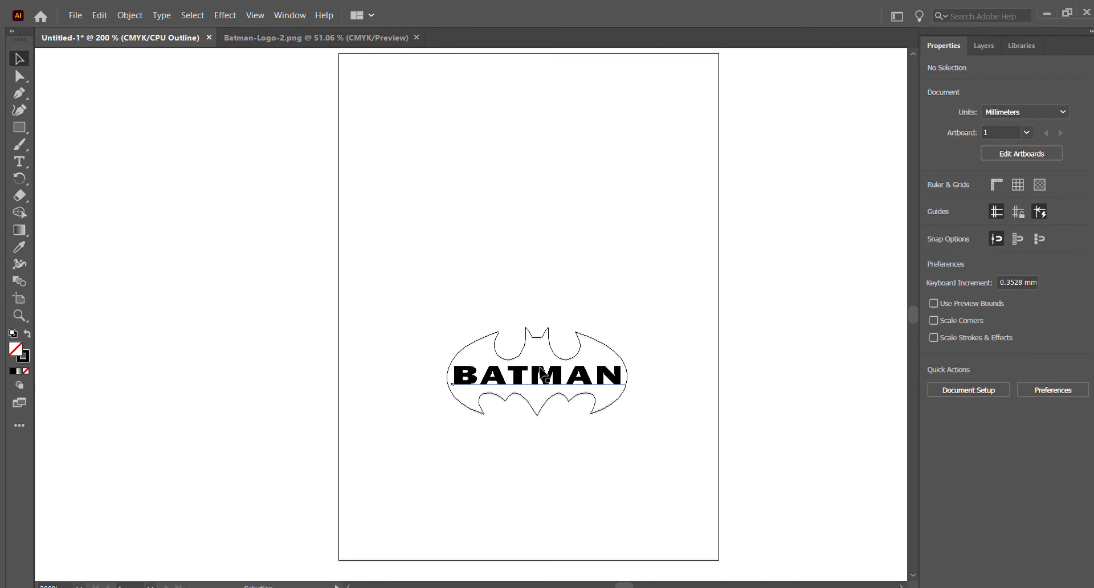
key("ctrl+y")
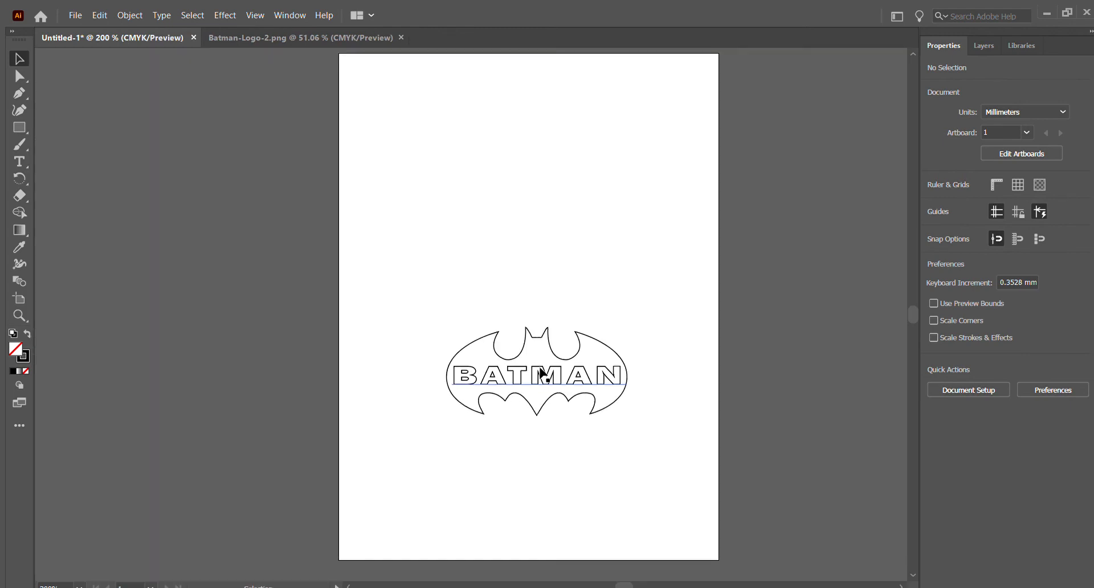
- Convert the BATMAN text inside the bat logo into vector outlines
left_click(531, 373)
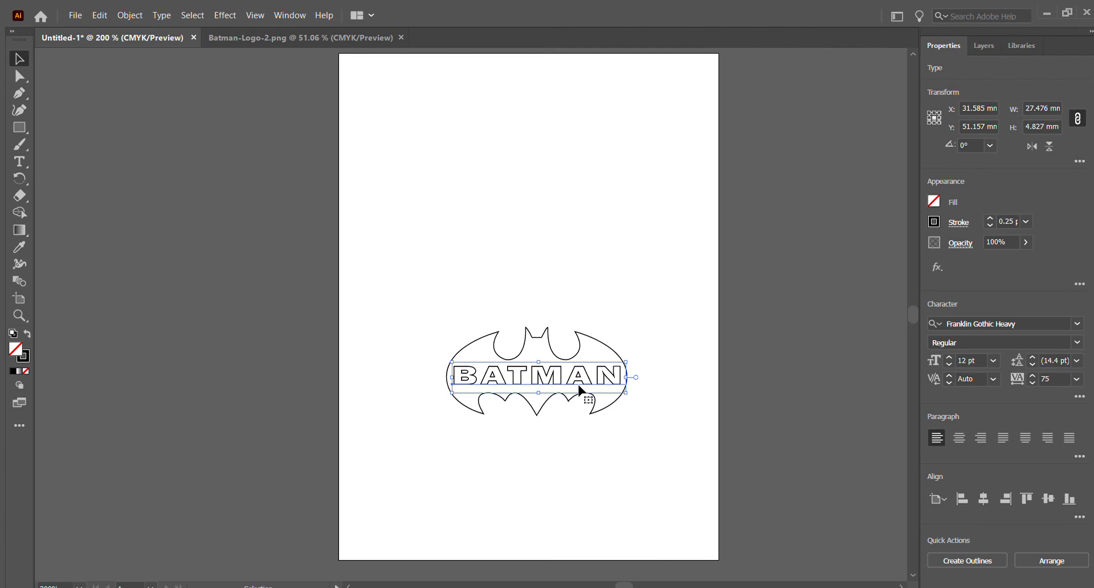
left_click(974, 560)
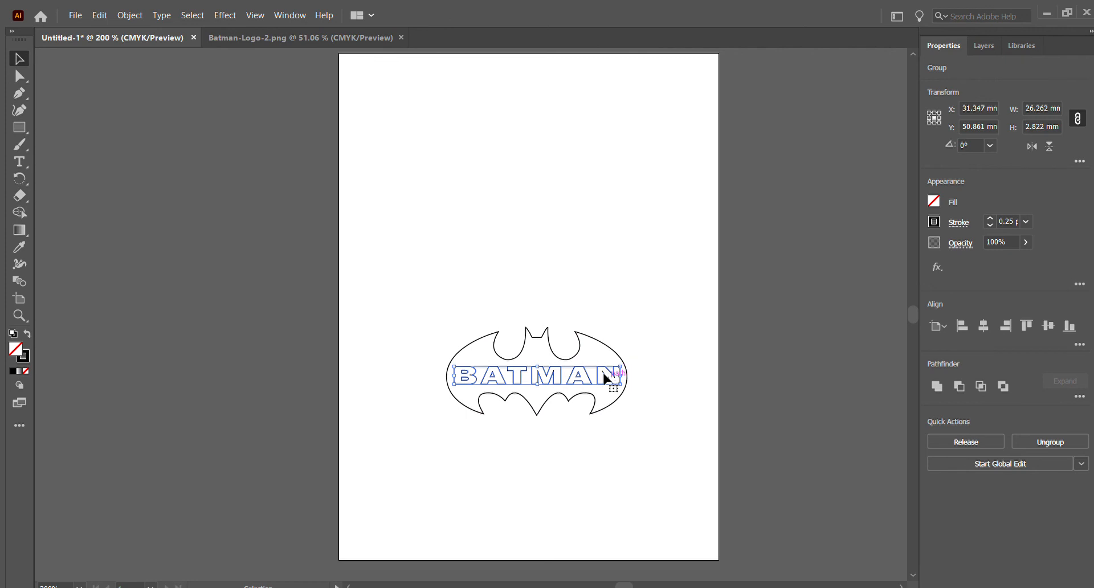
left_click(592, 350)
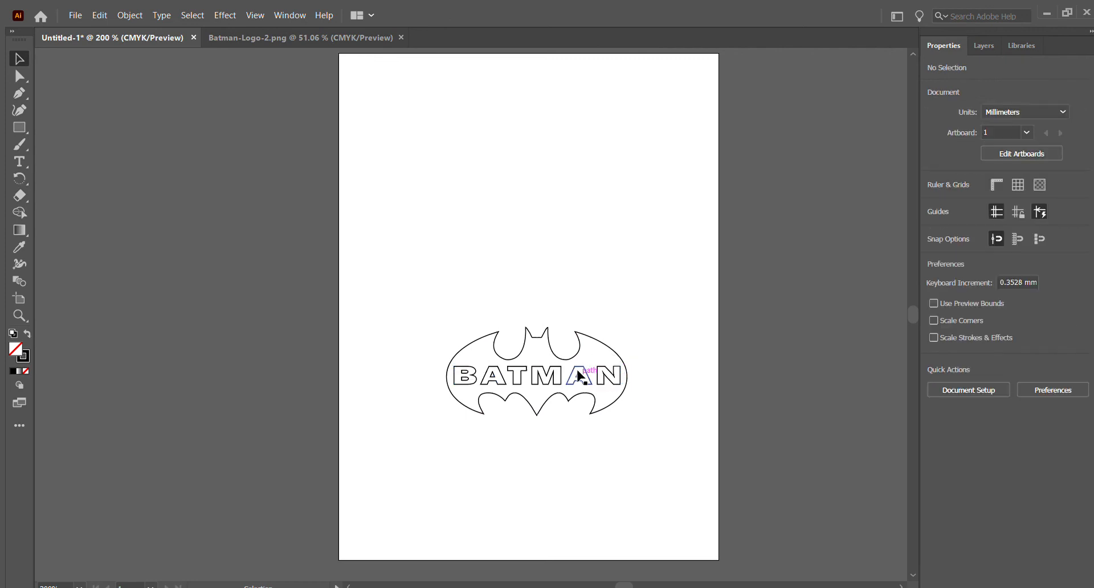
left_click(594, 374)
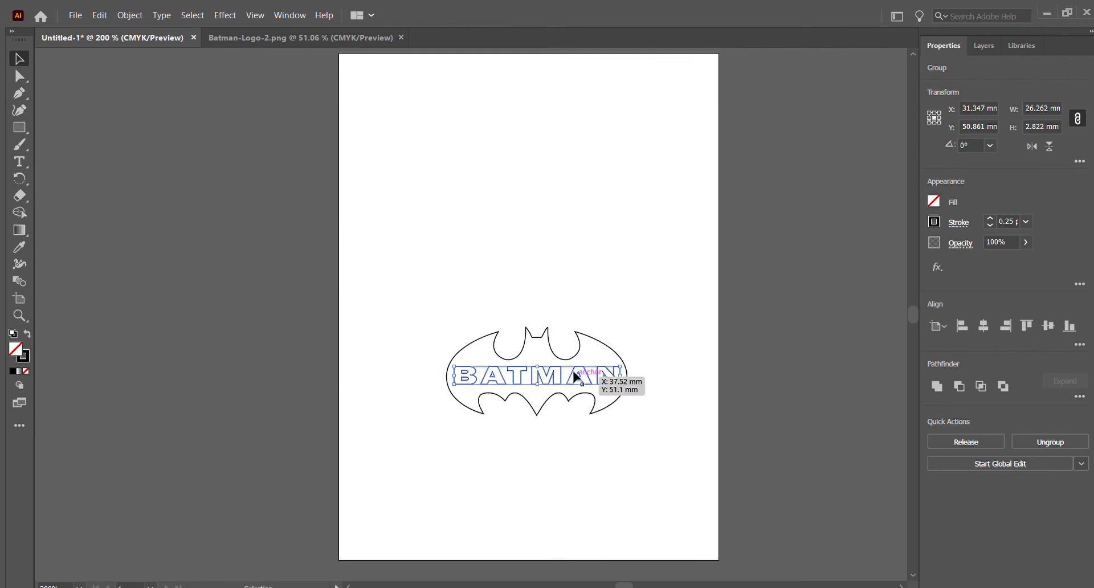
left_click(635, 330)
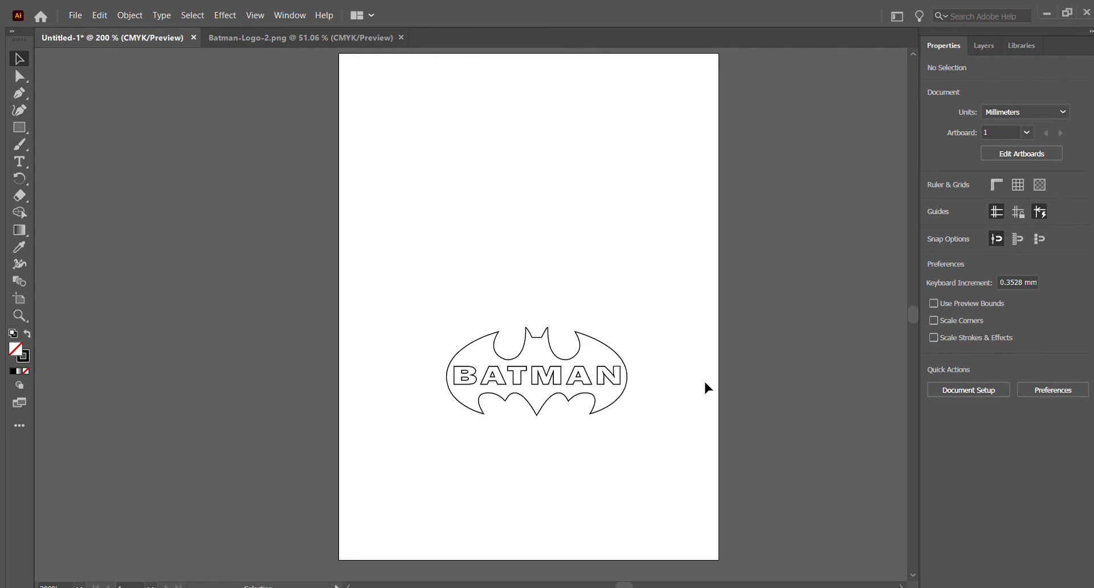
- Release the compound paths of the outlined BATMAN lettering group
left_click(587, 377)
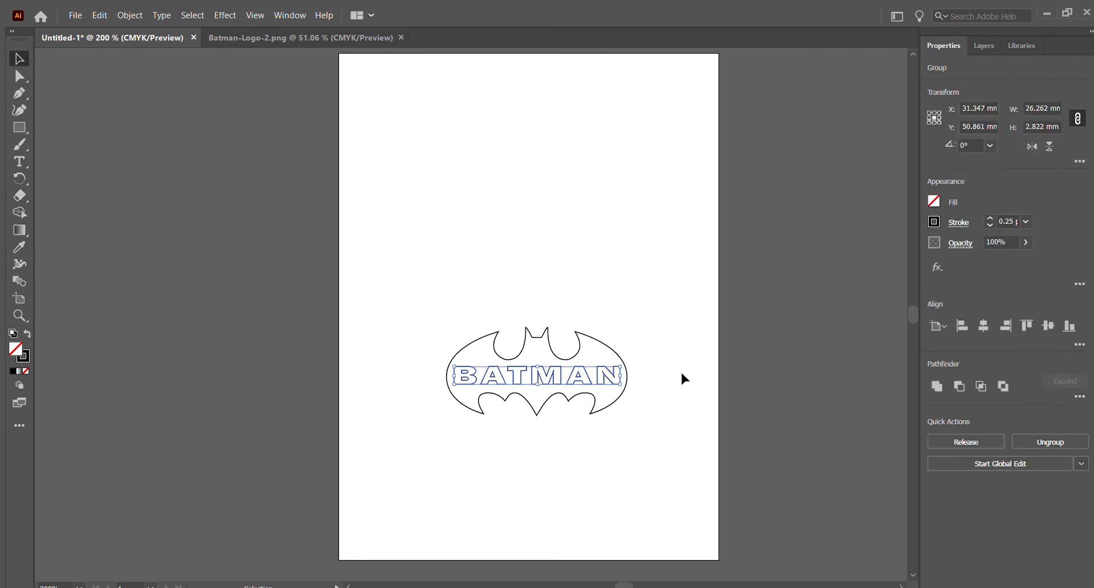
left_click(966, 441)
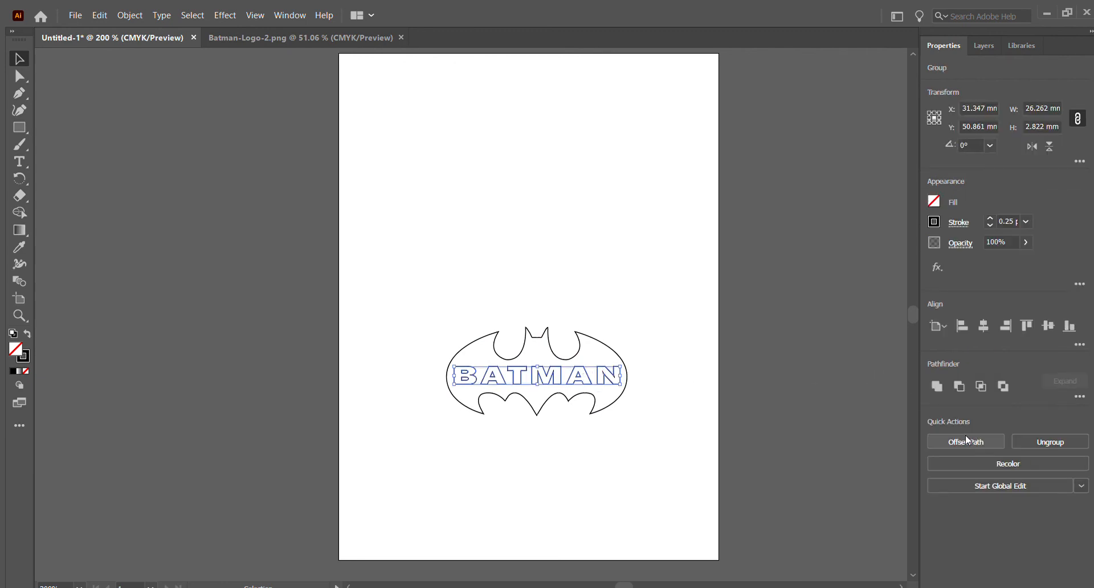
left_click(700, 332)
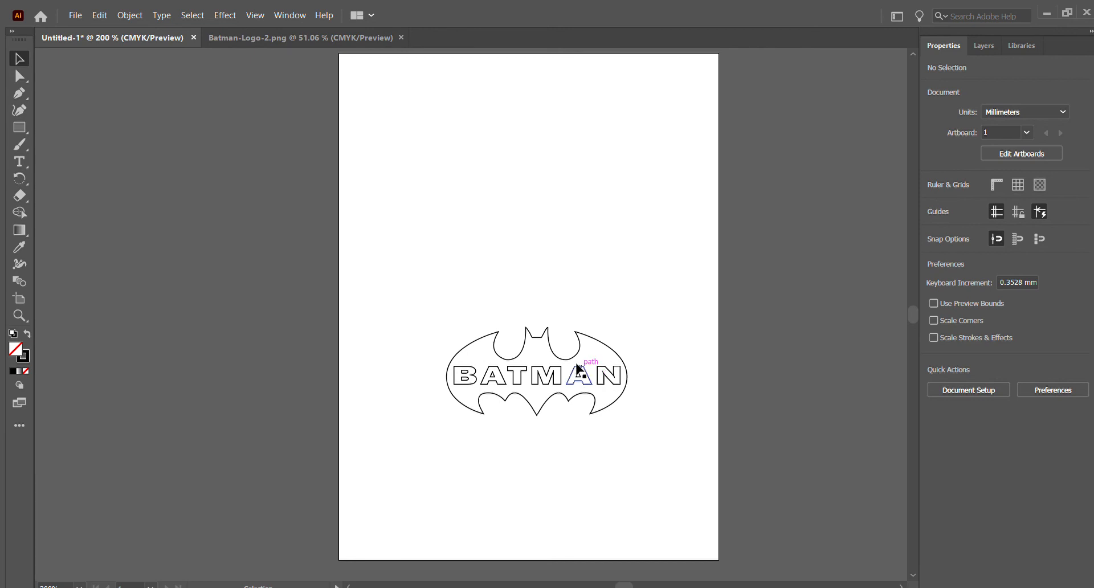
left_click(494, 375)
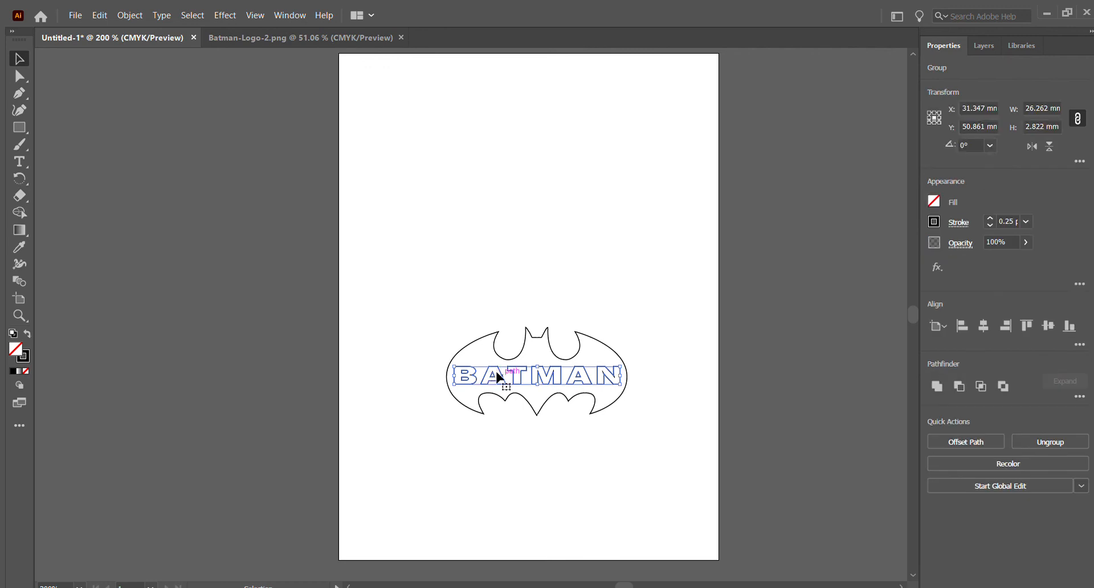